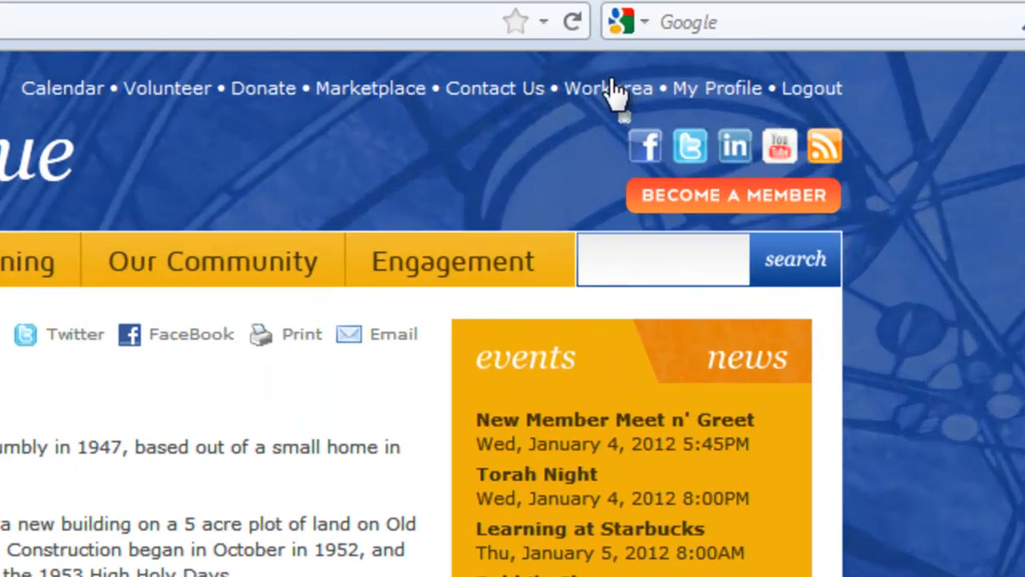
- Open the CMS400 Workarea from the synagogue site's Workarea link
click(611, 85)
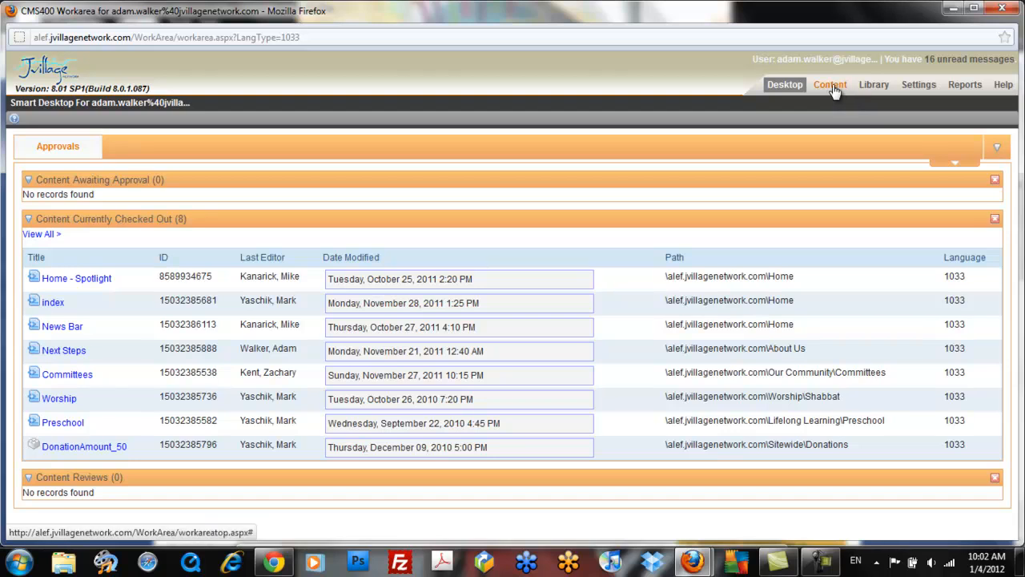
- Show the site's navigation menus in the Workarea's Content section
click(833, 90)
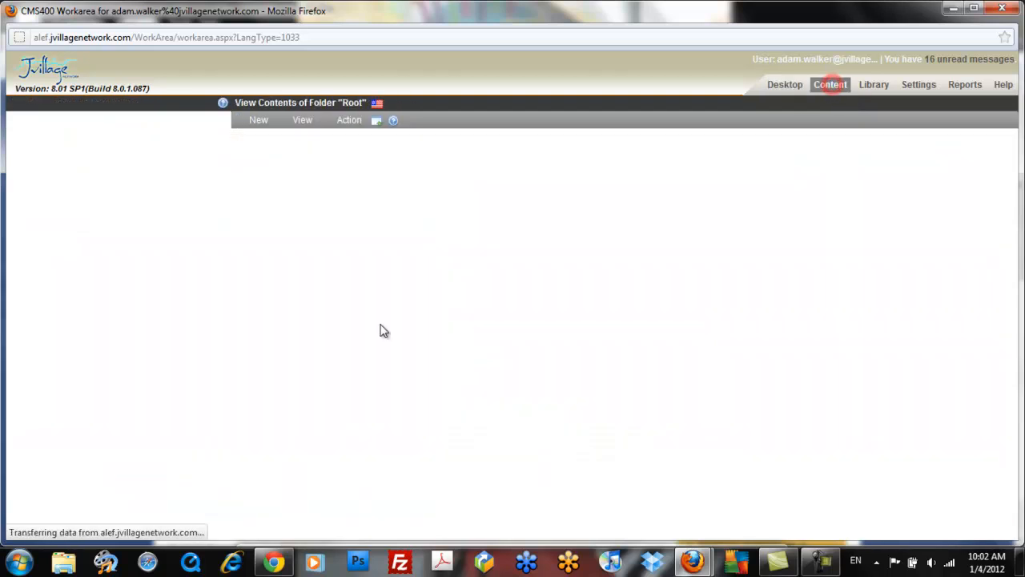
click(109, 482)
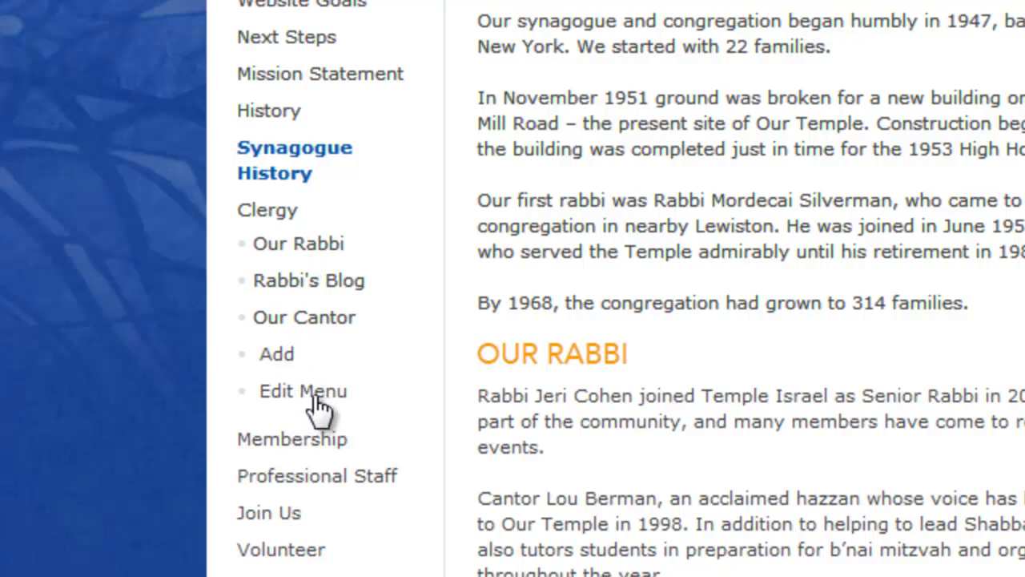
- Open the Clergy submenu with Our Rabbi, Rabbi's Blog and Our Cantor for editing
click(310, 391)
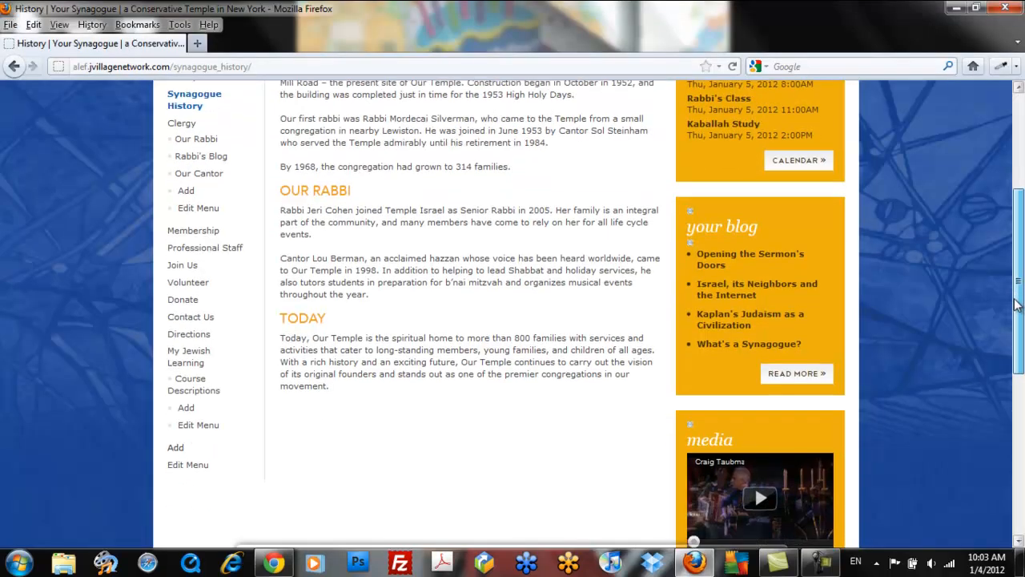
scroll(513, 320, down, 2)
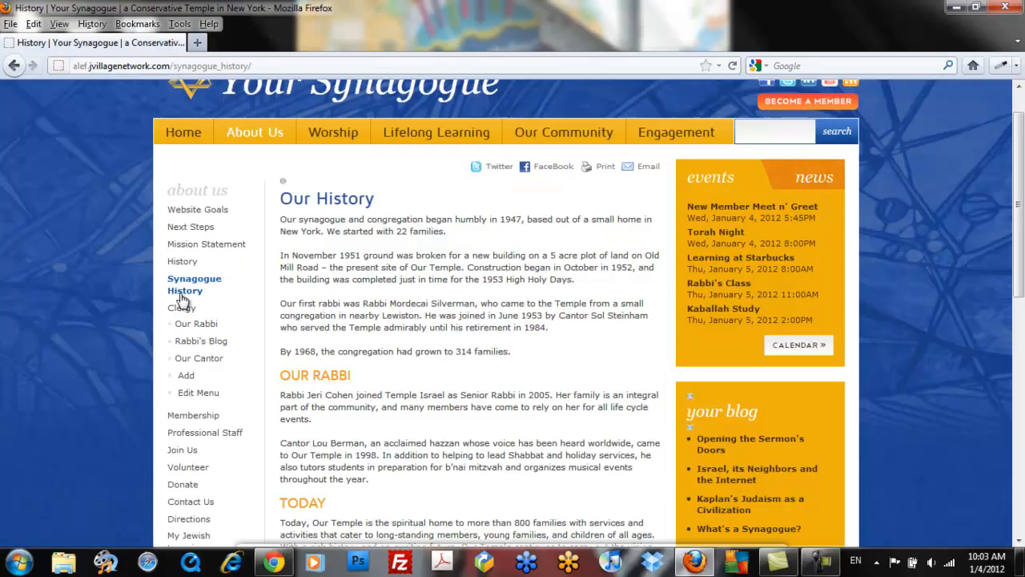
- Open View Menu 'About Us' via Edit Menu at the bottom of the left menu
scroll(270, 336, down, 5)
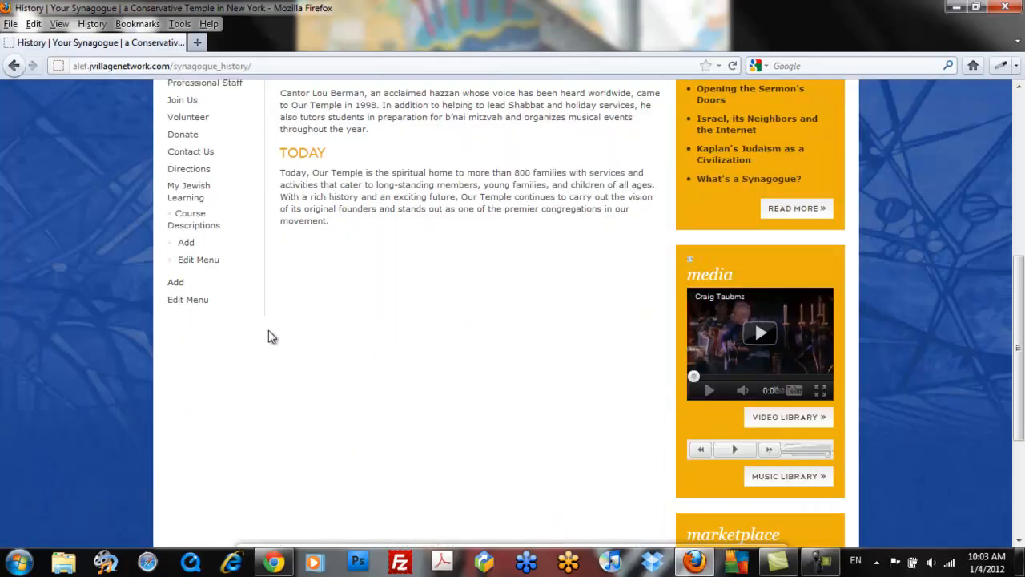
click(189, 301)
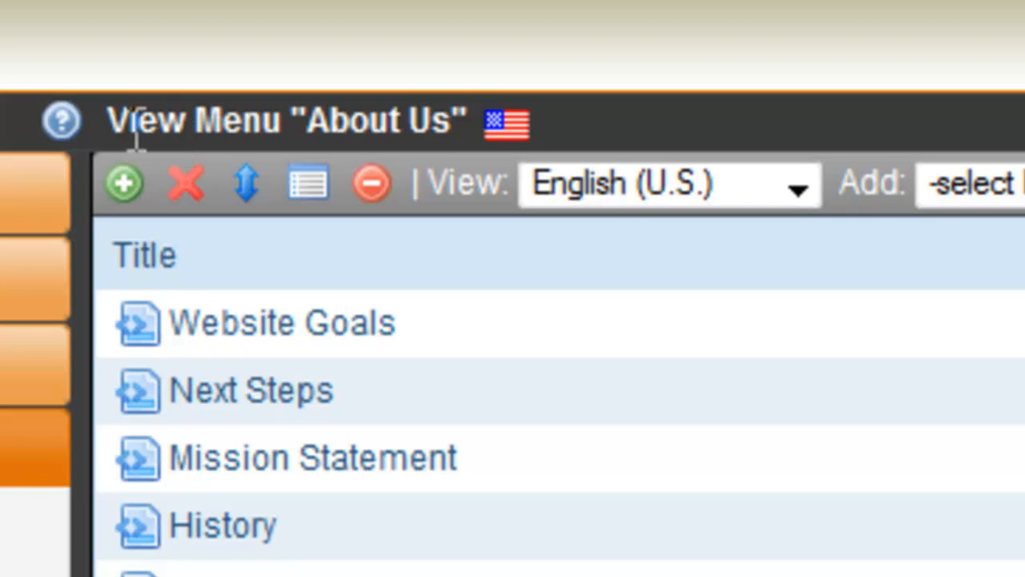
- Delete the History and Synagogue History items from the About Us menu
click(185, 183)
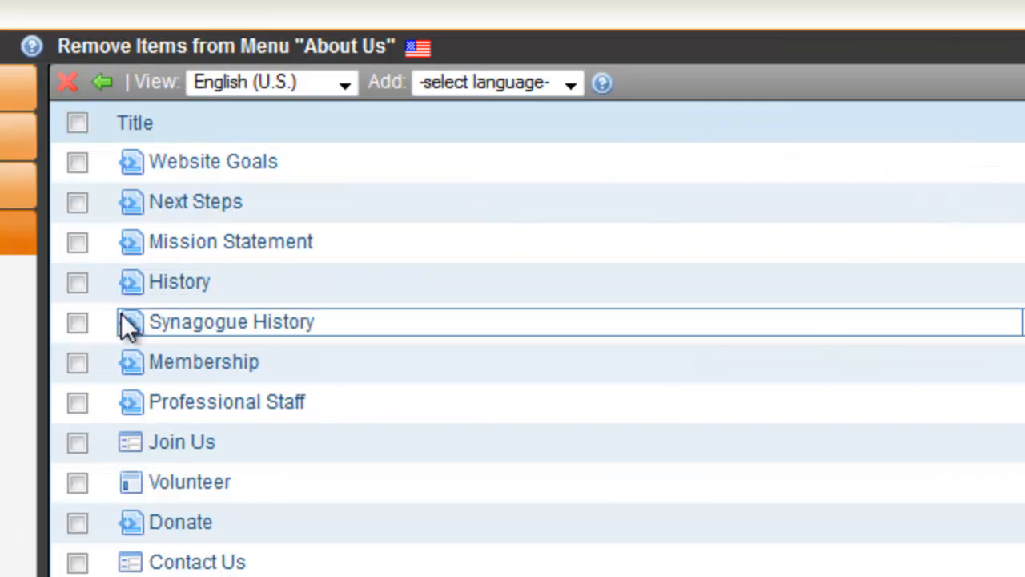
click(73, 285)
click(77, 320)
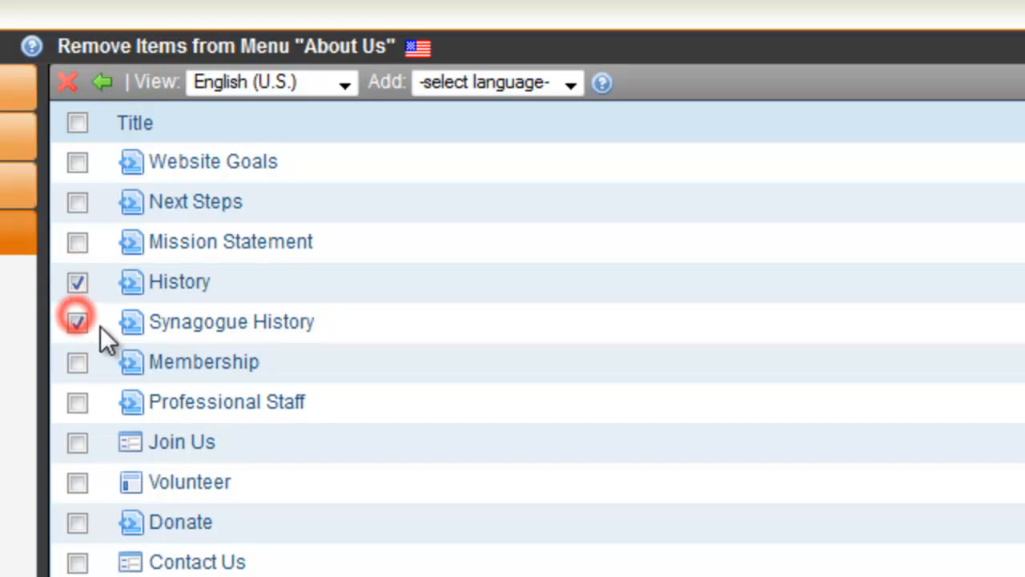
click(68, 81)
click(749, 400)
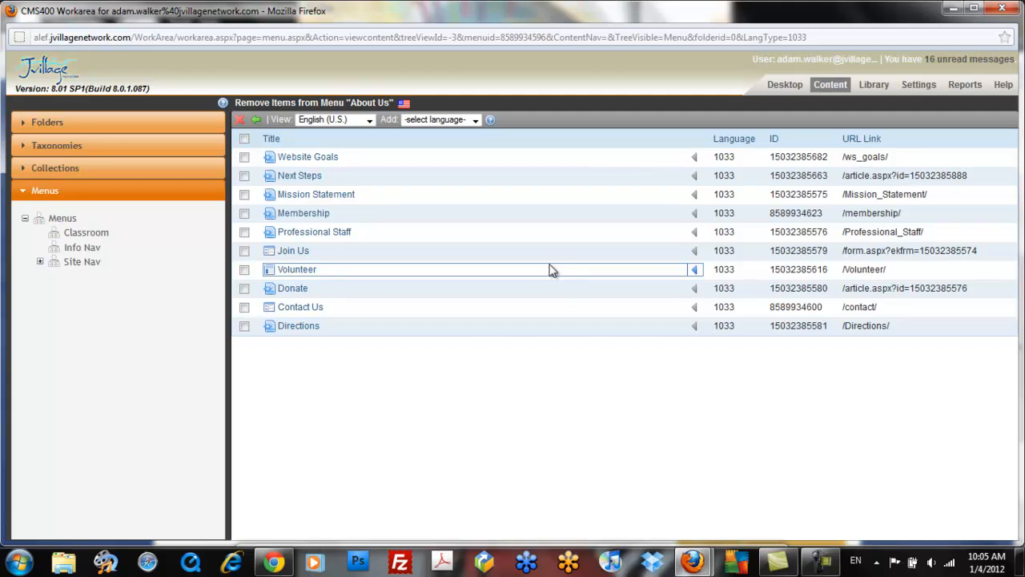
- Reload the public History page to check the menu, then go back to About Us
click(715, 545)
click(732, 65)
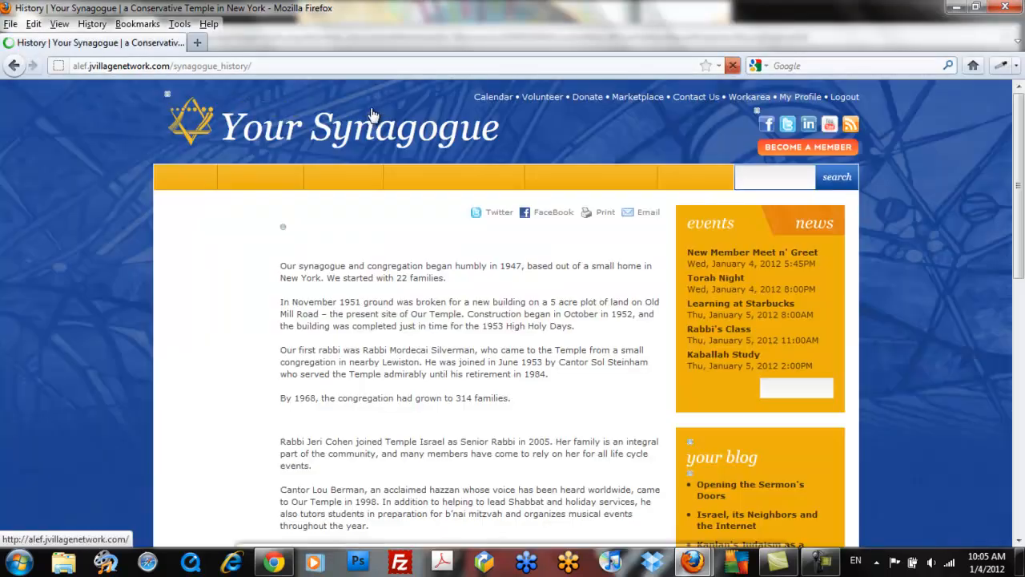
mouse_move(248, 185)
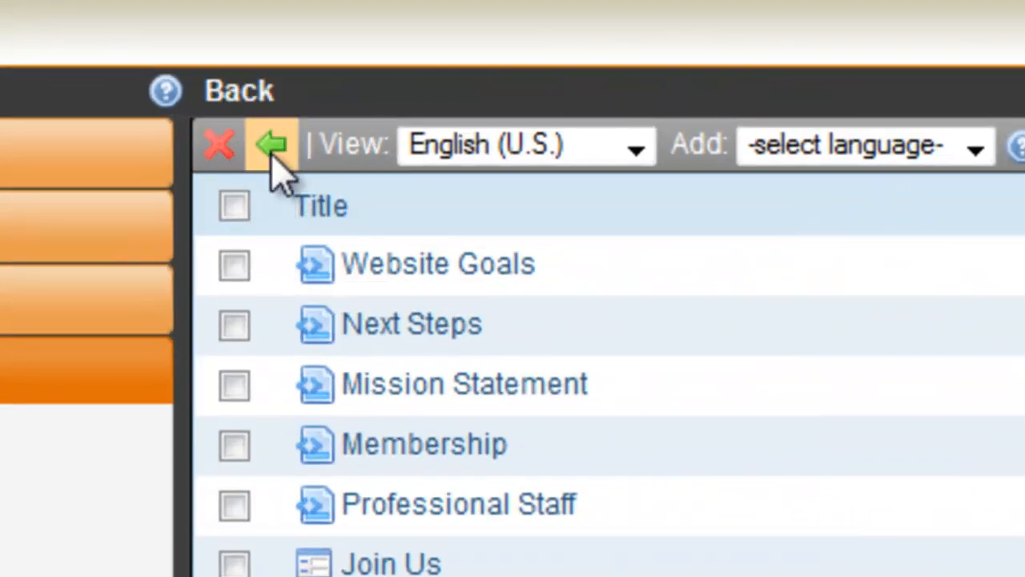
click(272, 148)
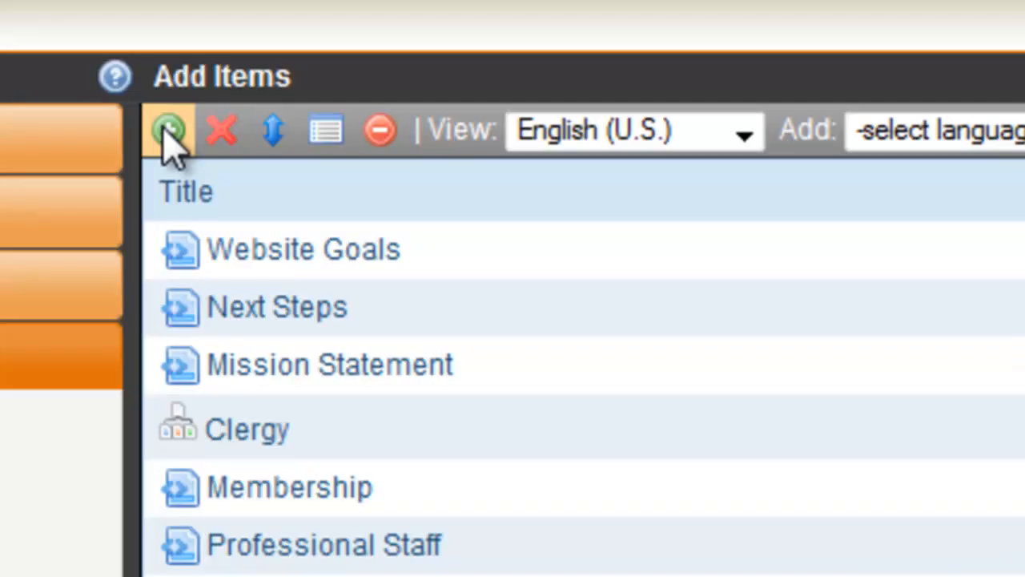
- Add a submenu titled 'History' to About Us and browse for its link page
click(166, 132)
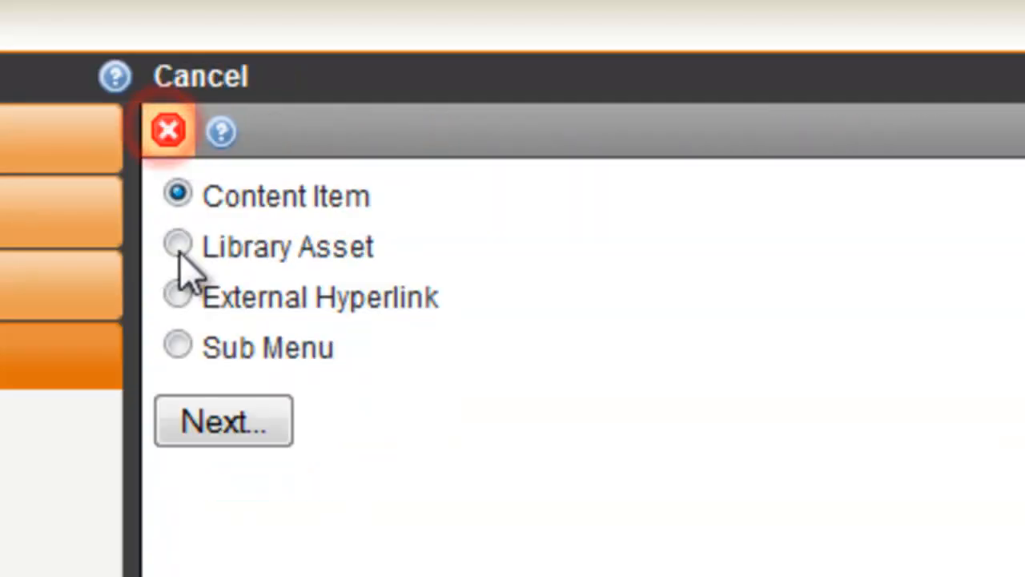
click(178, 345)
click(233, 422)
text(History)
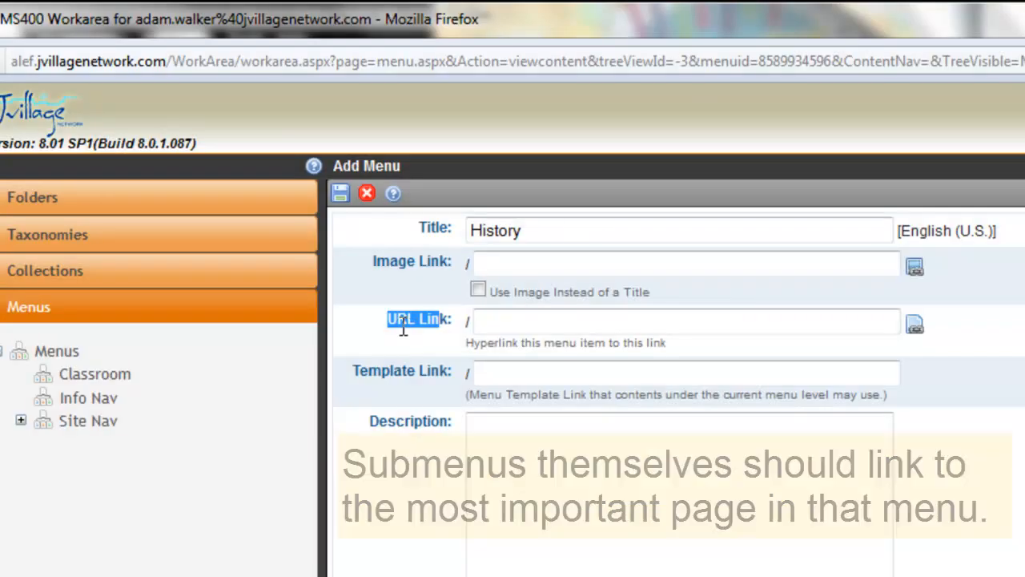
click(483, 320)
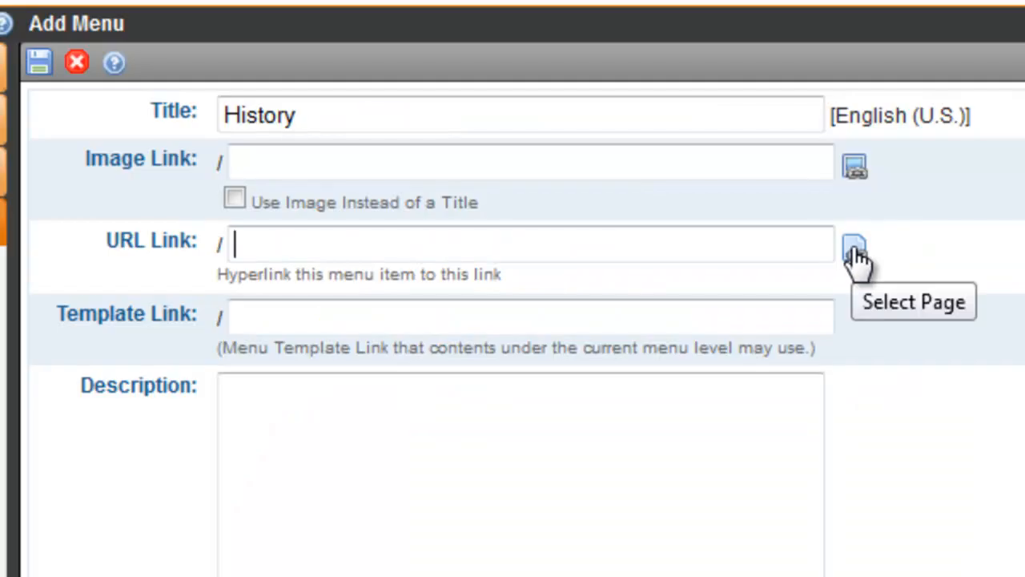
click(855, 253)
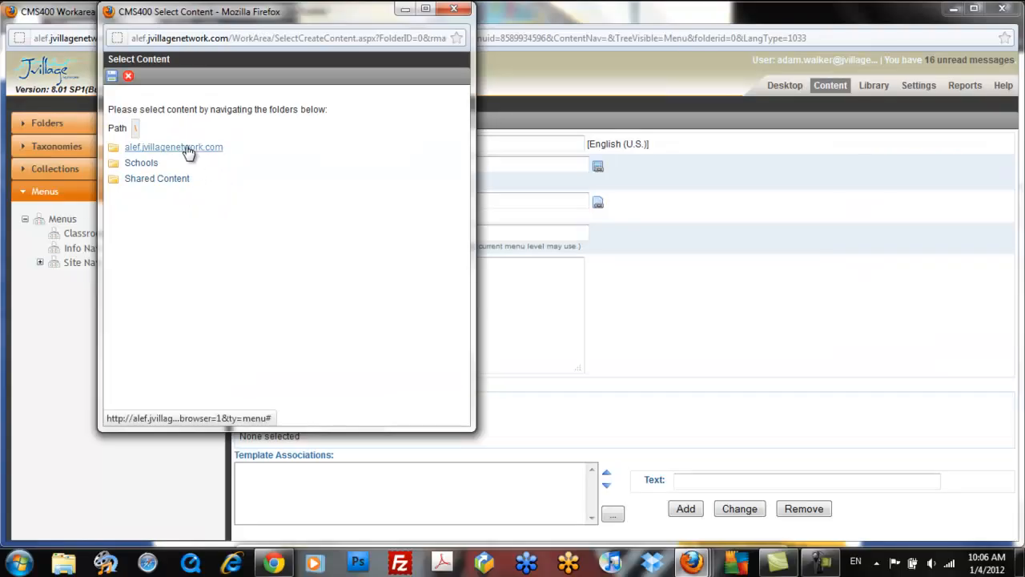
- Link the History submenu to About Us > History > Early Beginnings and save it
click(189, 149)
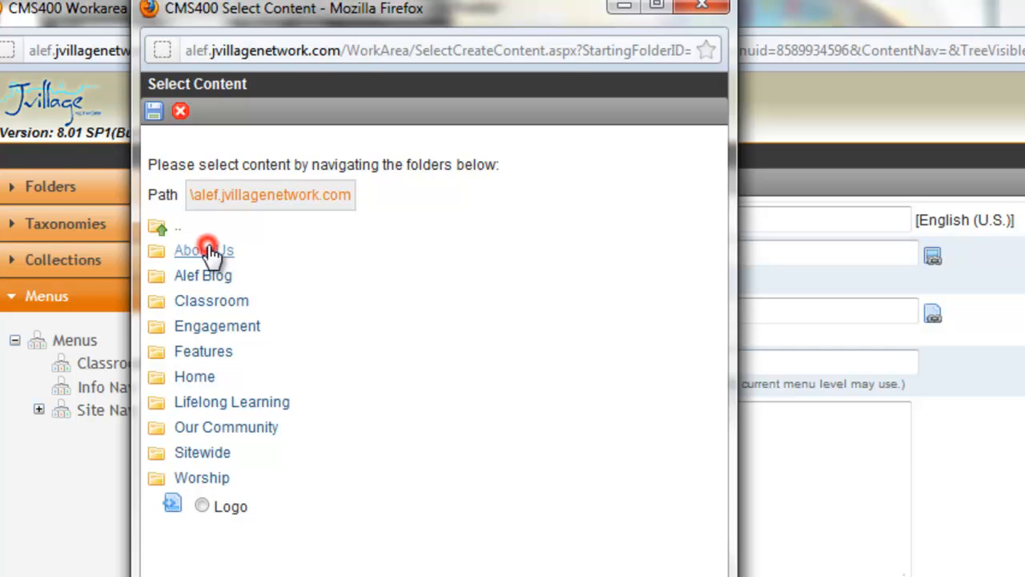
click(210, 251)
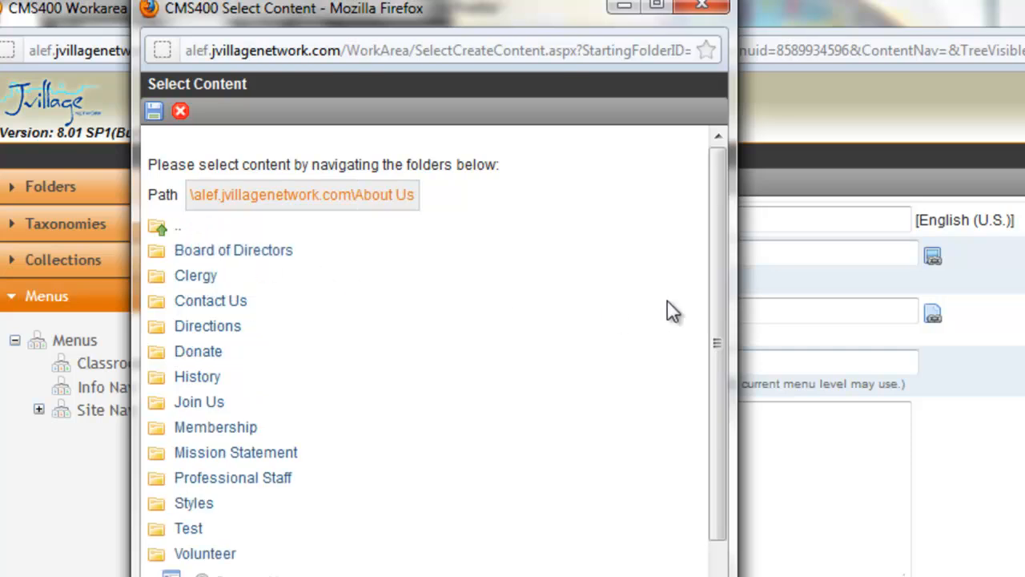
click(197, 377)
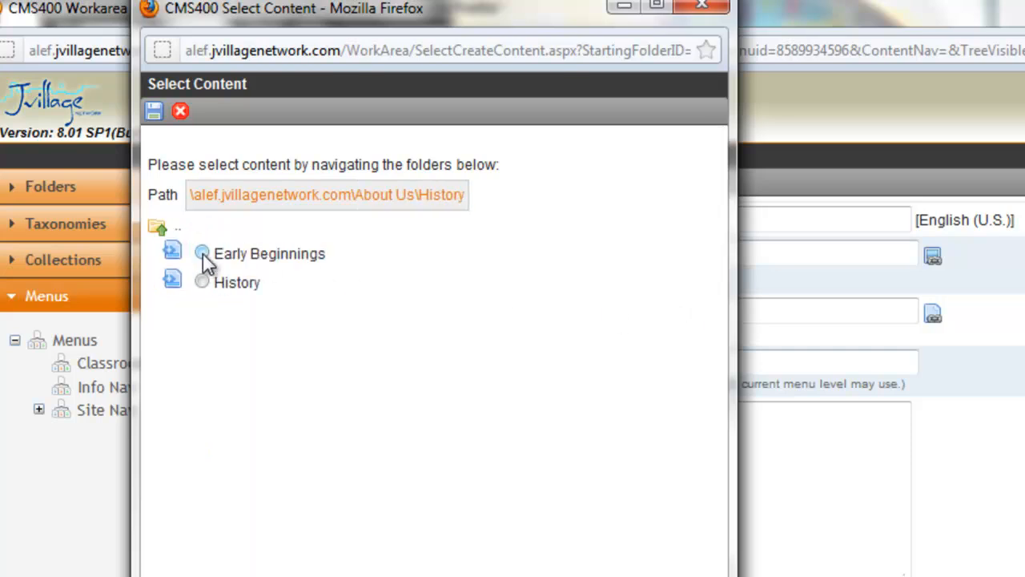
click(203, 253)
click(154, 110)
click(358, 183)
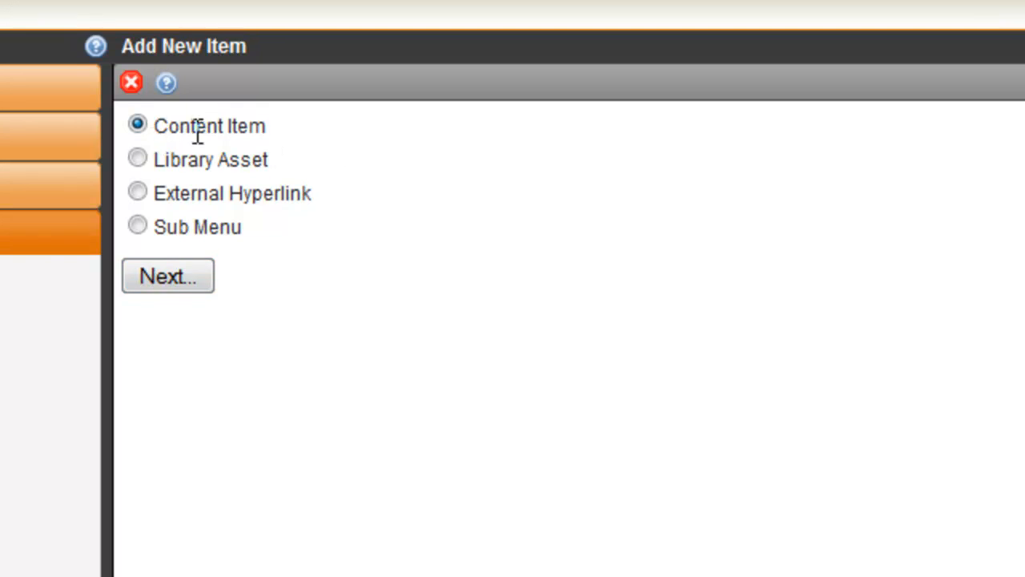
- Add the Early Beginnings and History content items to the History submenu and save
click(184, 276)
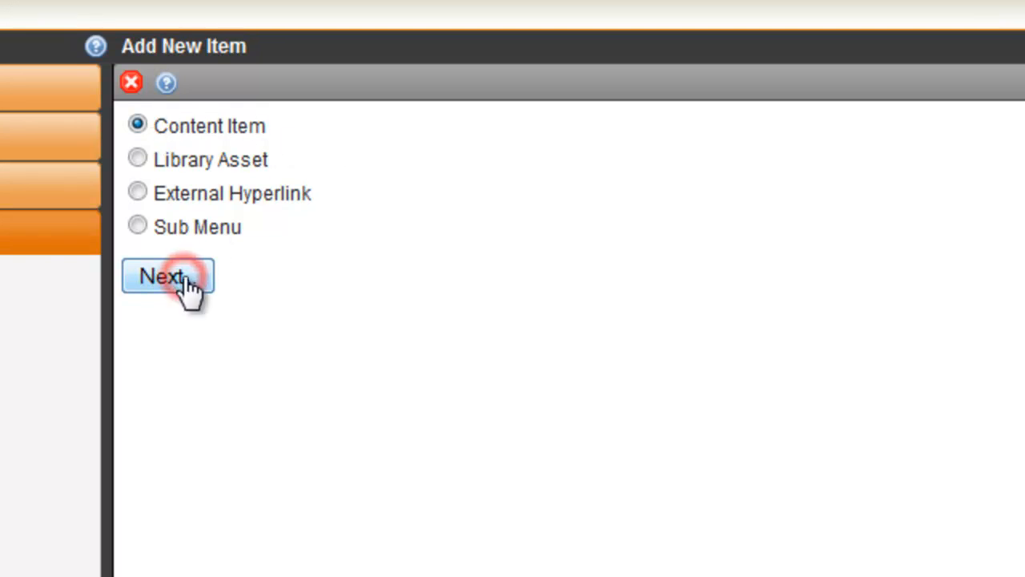
click(192, 250)
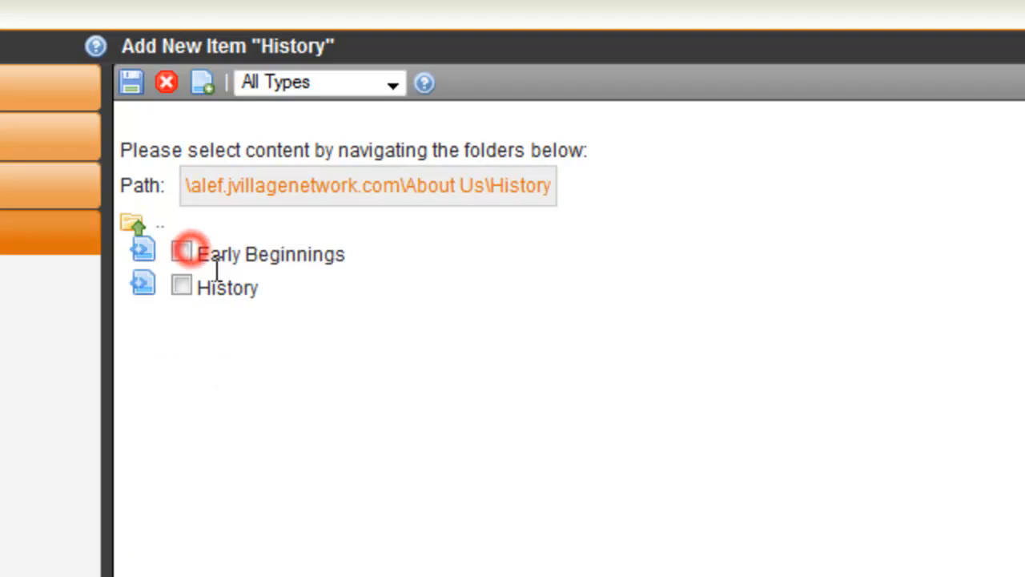
click(183, 290)
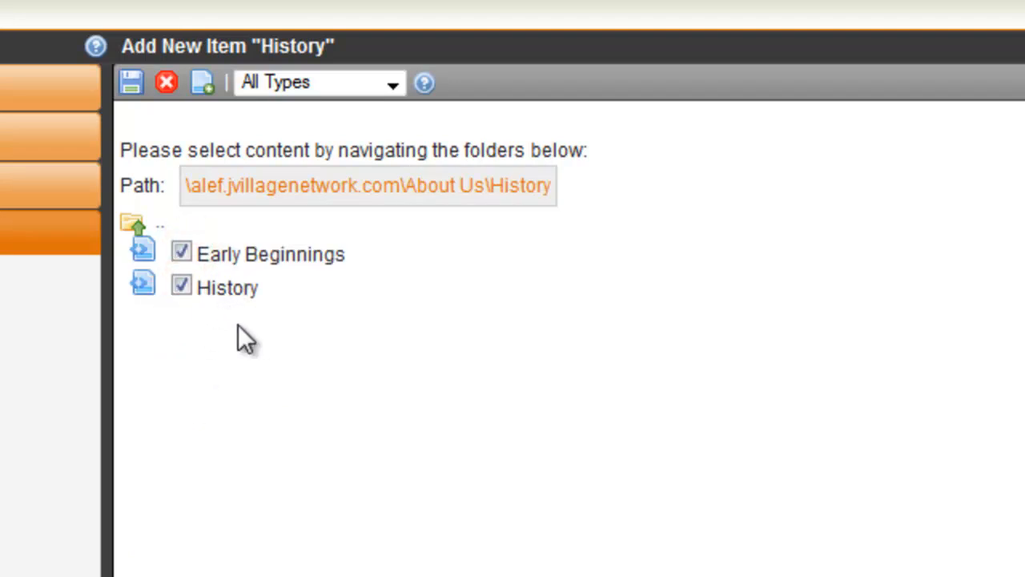
click(131, 81)
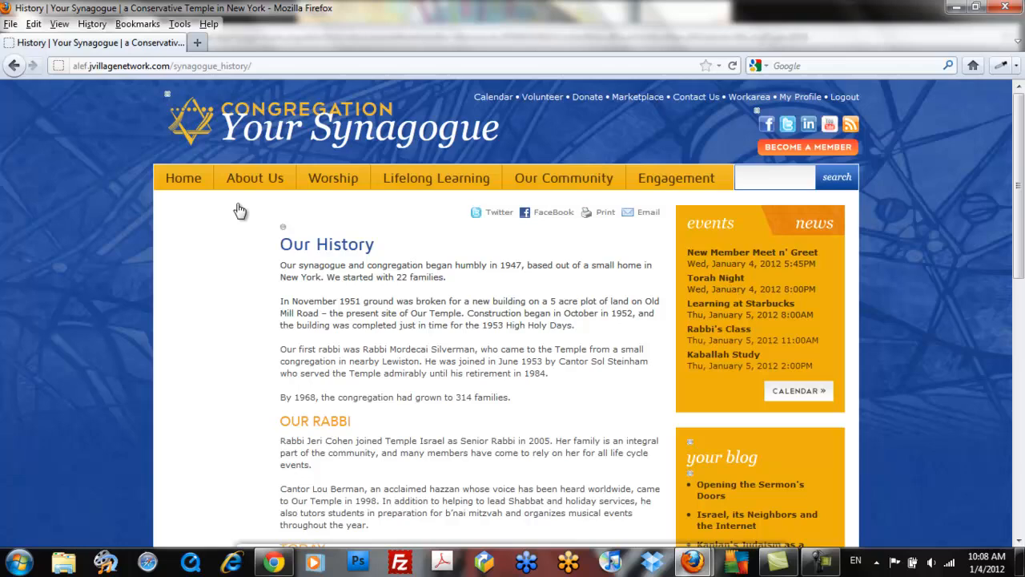
- On the live site, browse About Us > History, viewing History and then Early Beginnings
mouse_move(404, 178)
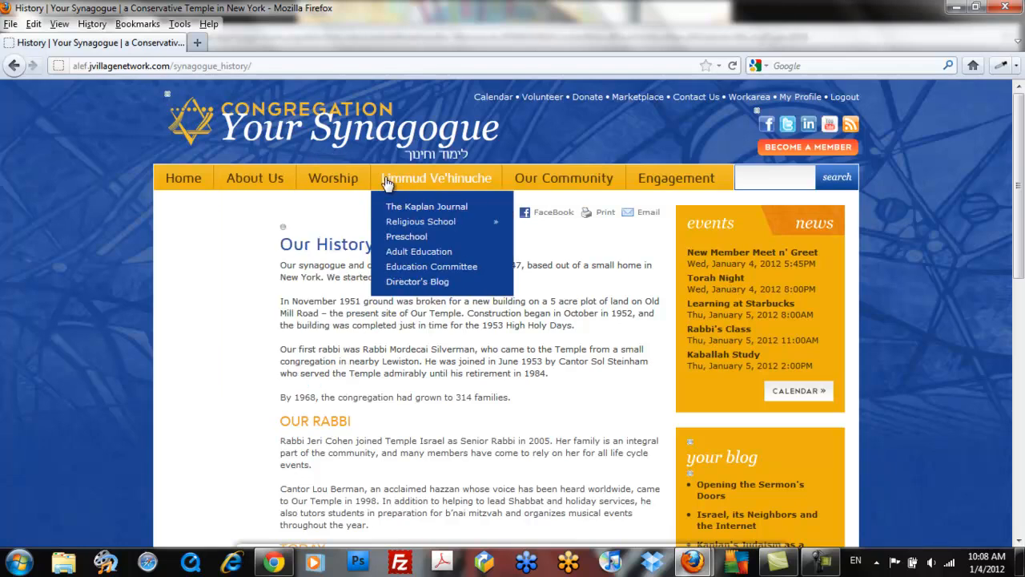
click(474, 160)
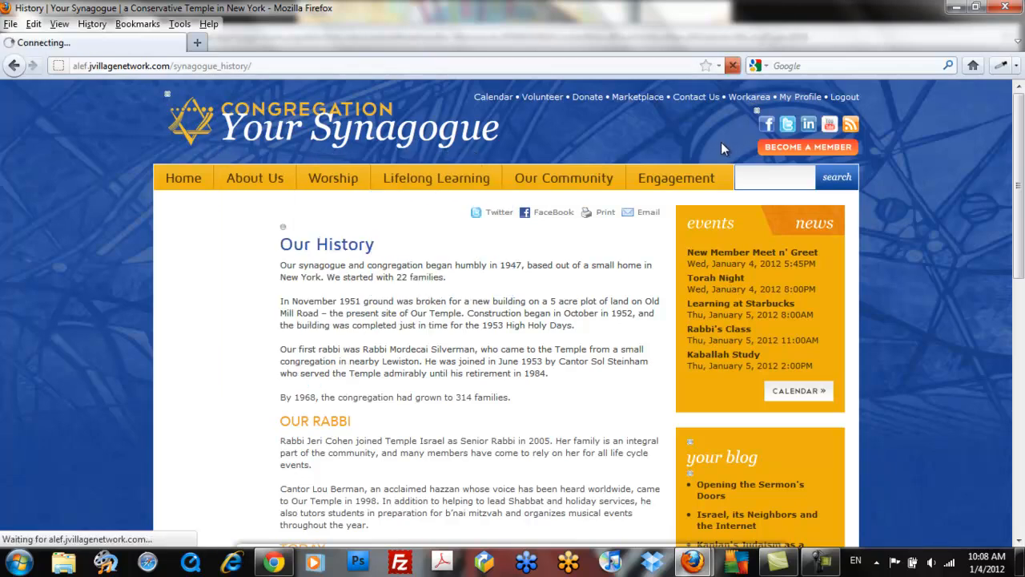
mouse_move(256, 178)
mouse_move(258, 391)
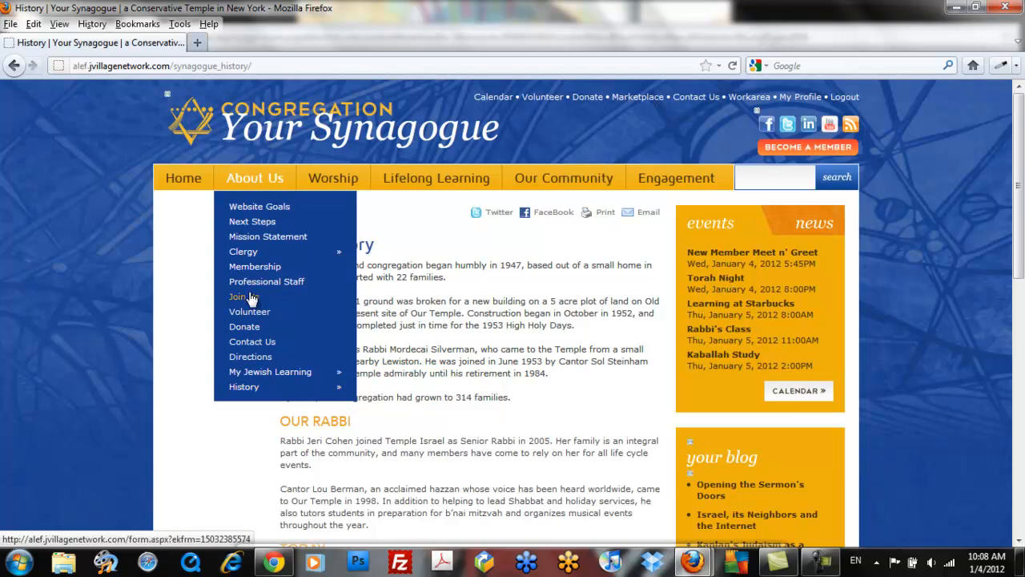
click(250, 387)
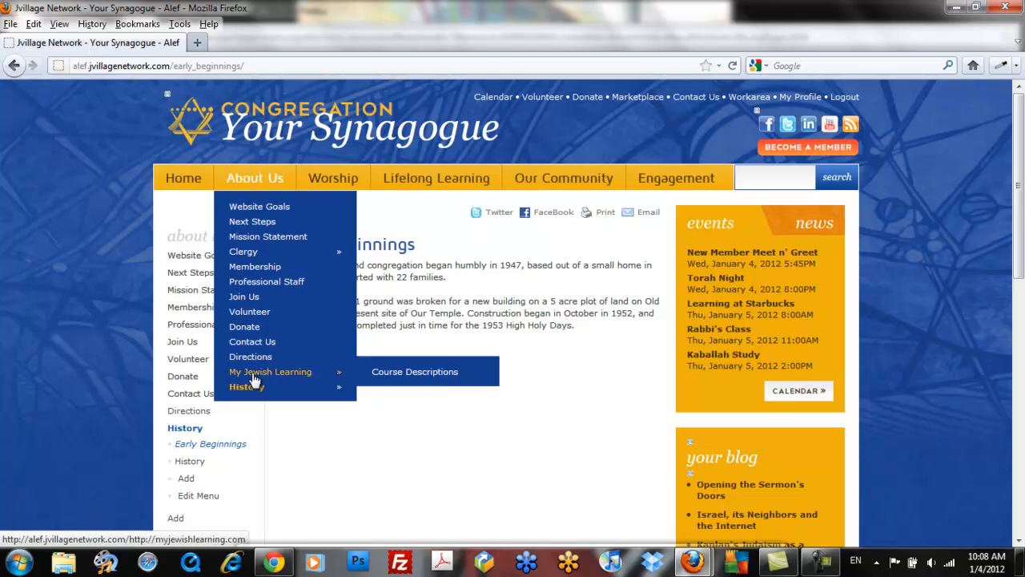
mouse_move(324, 387)
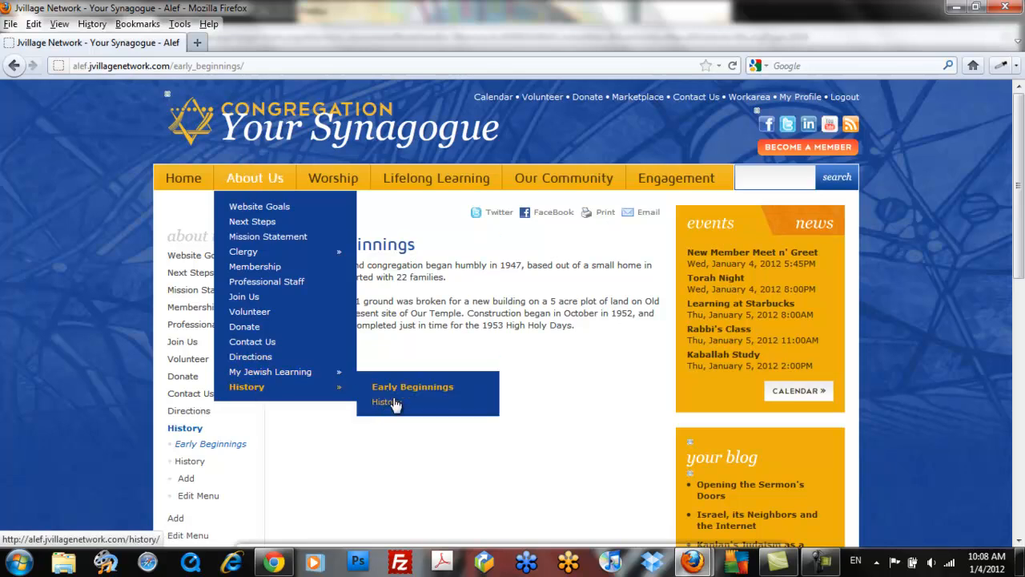
click(391, 401)
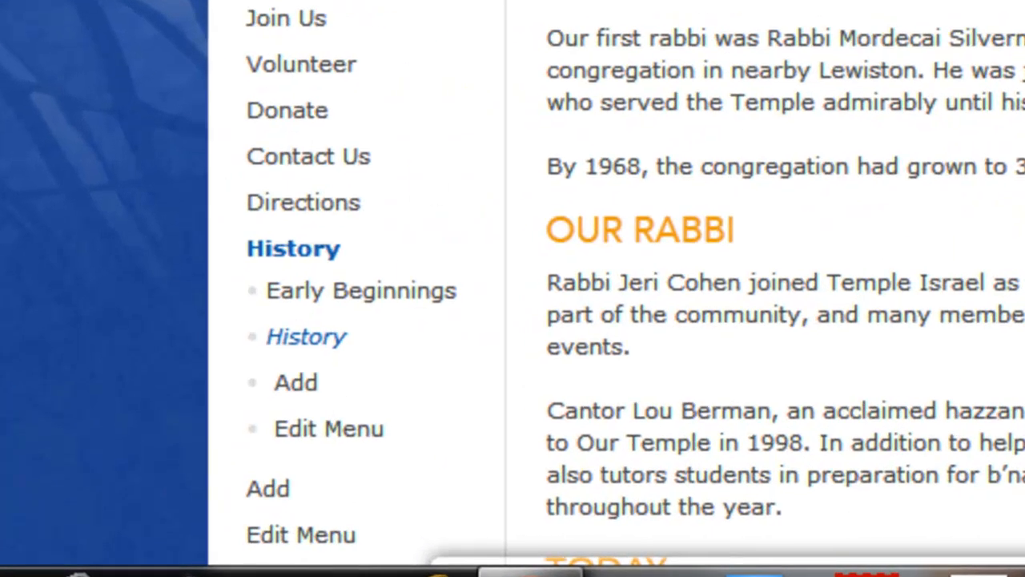
click(353, 302)
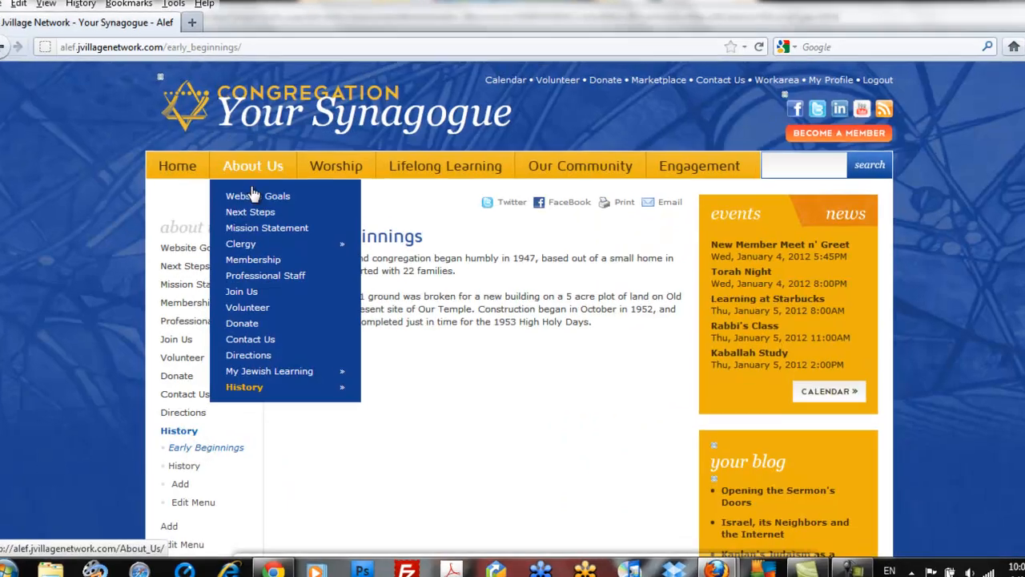
- Retitle the History page to 'Recent History', publish it, and list the Site Nav menu's items
mouse_move(245, 384)
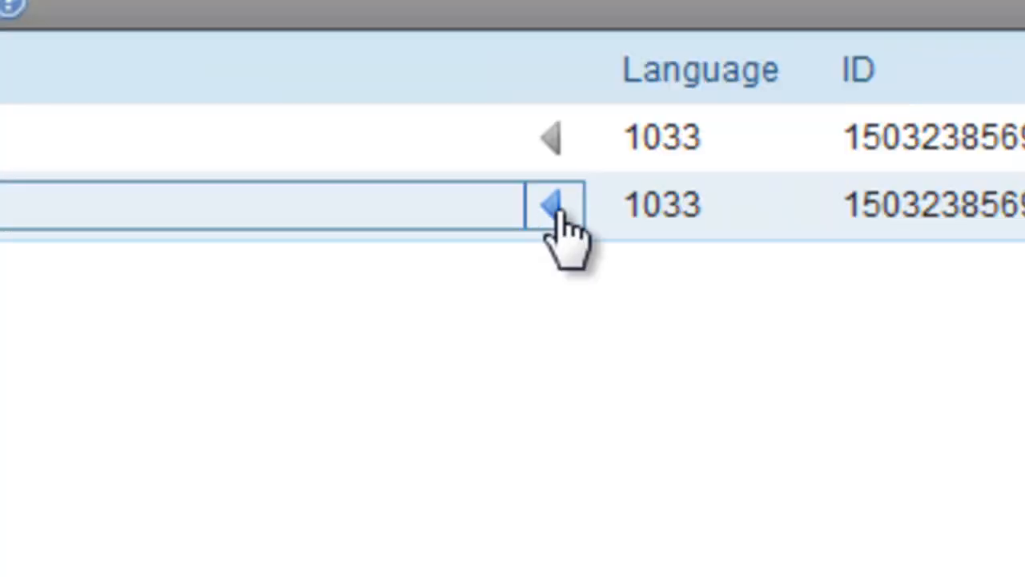
click(684, 175)
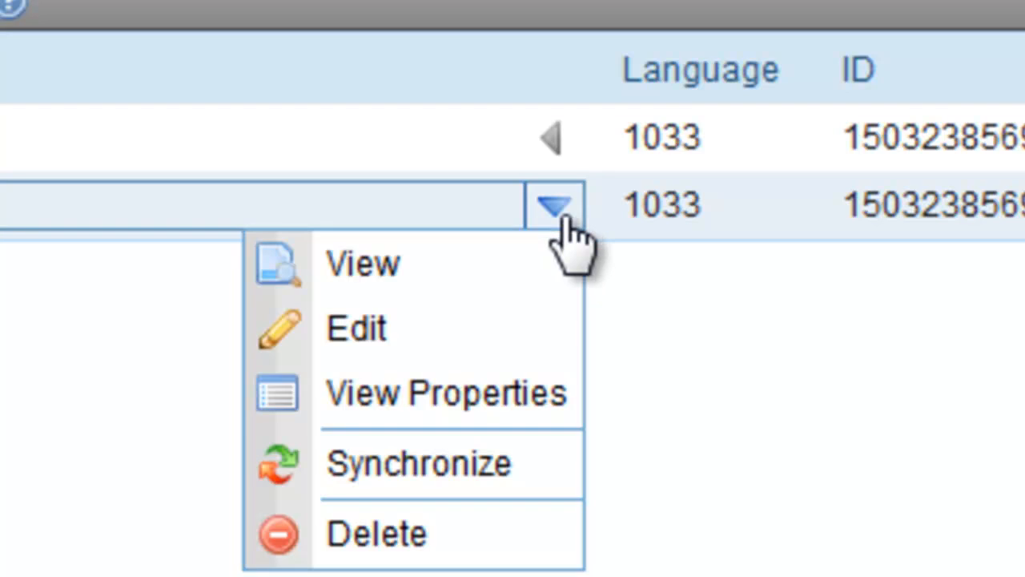
click(365, 341)
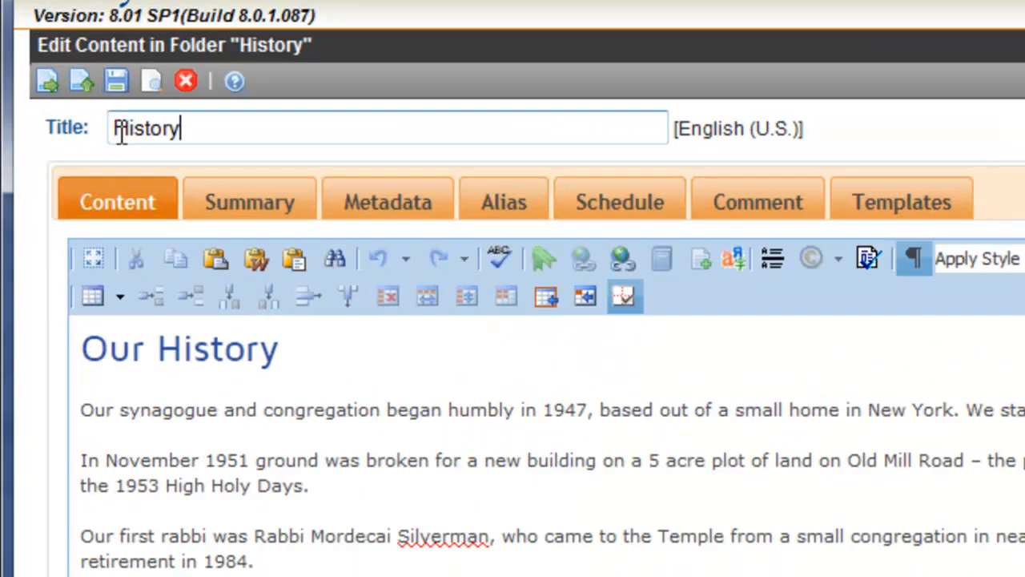
click(66, 139)
text(Recent History)
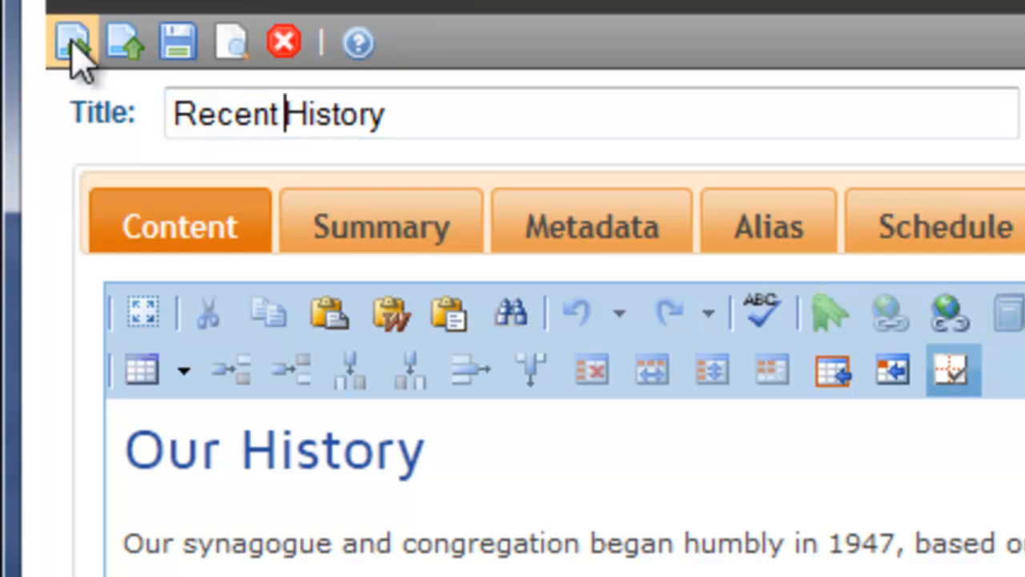
click(73, 47)
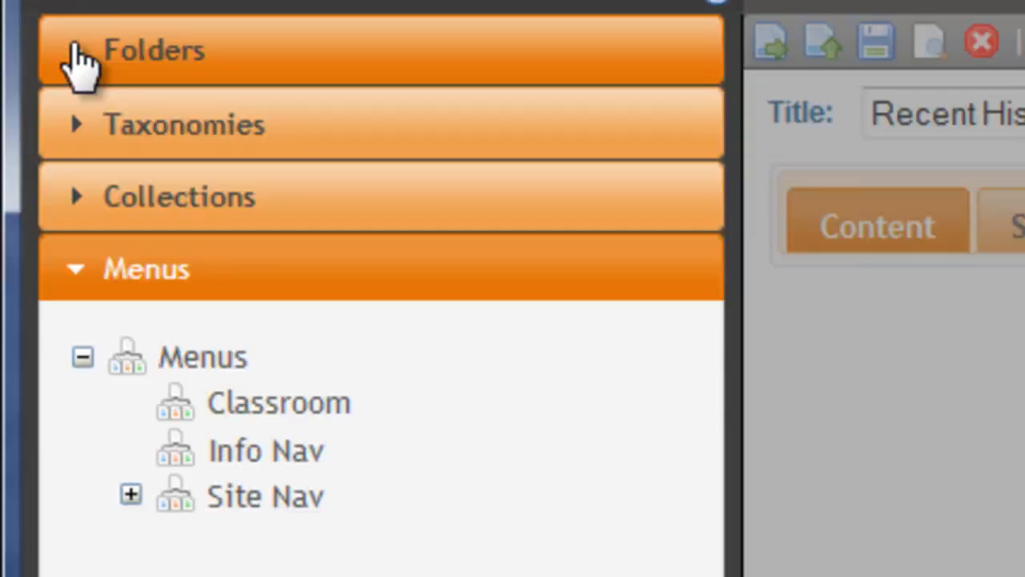
click(265, 498)
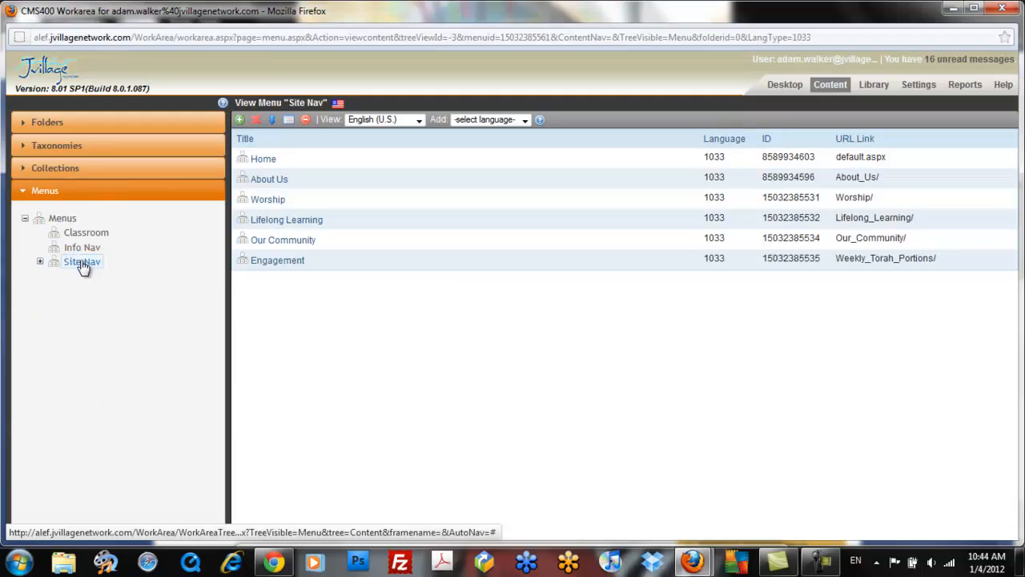
click(83, 264)
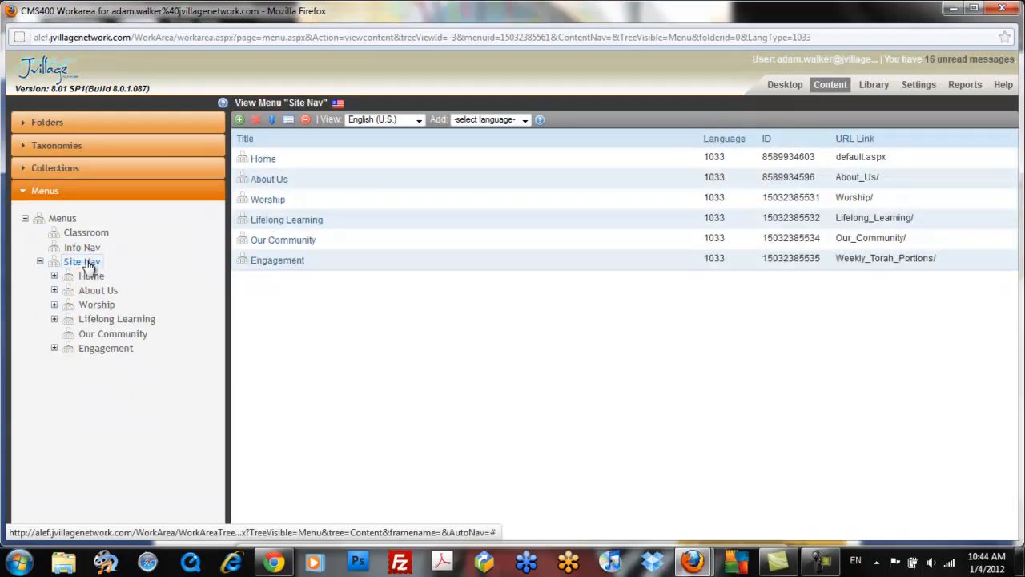
- Check that the History menu under About Us lists Early Beginnings and Recent History, in Workarea and on the live site
click(96, 290)
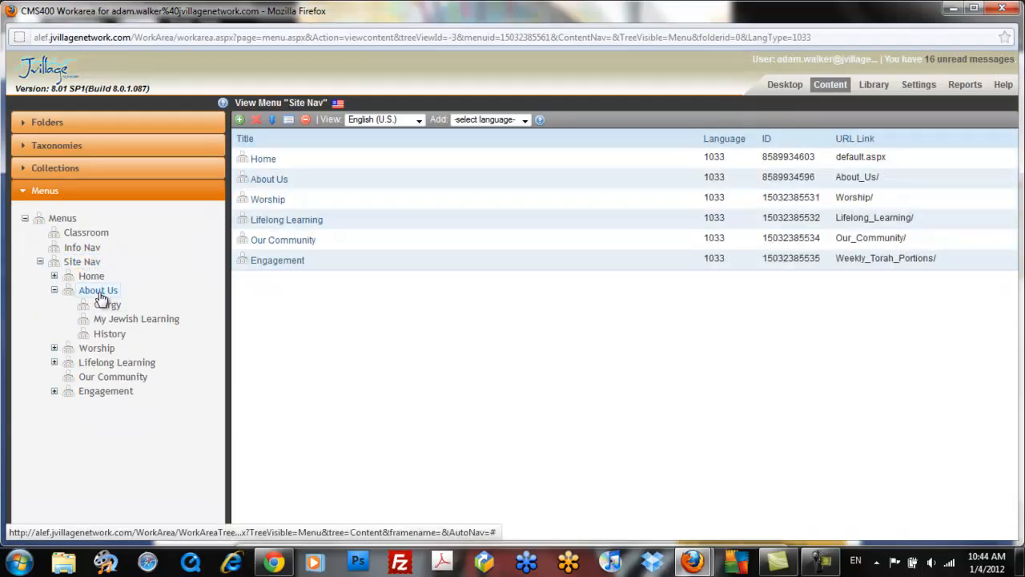
click(114, 335)
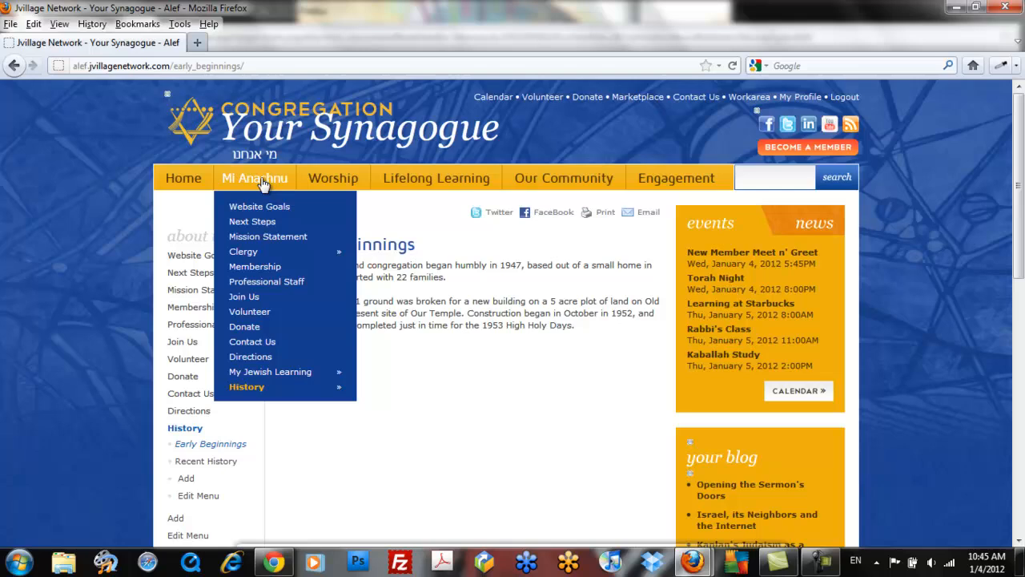
mouse_move(280, 377)
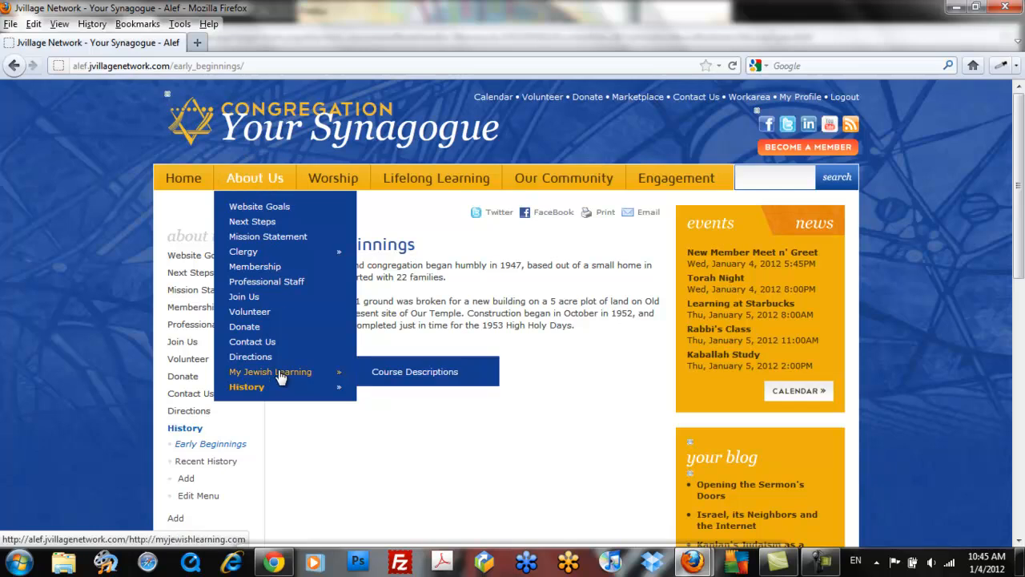
mouse_move(262, 392)
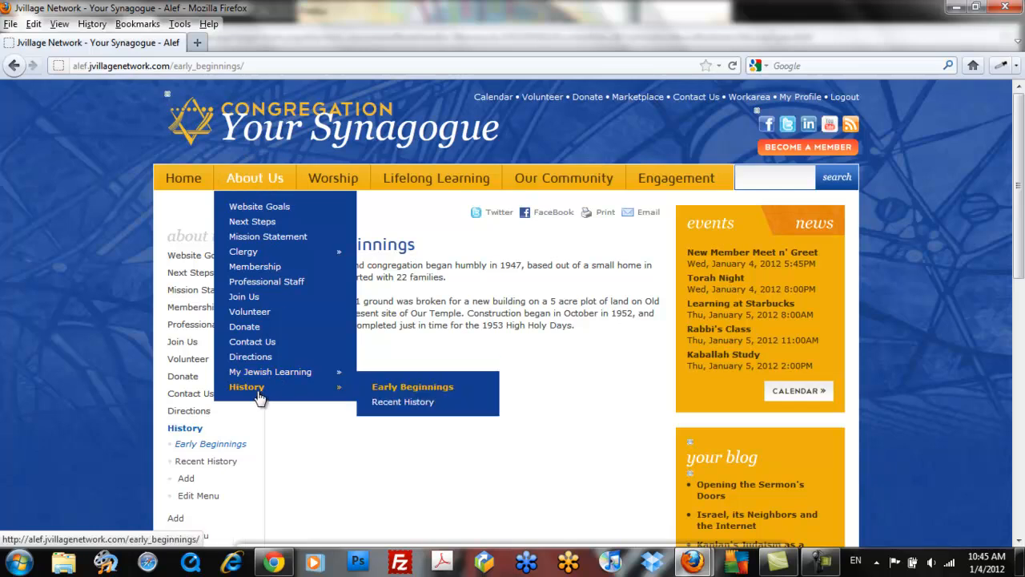
scroll(260, 396, down, 3)
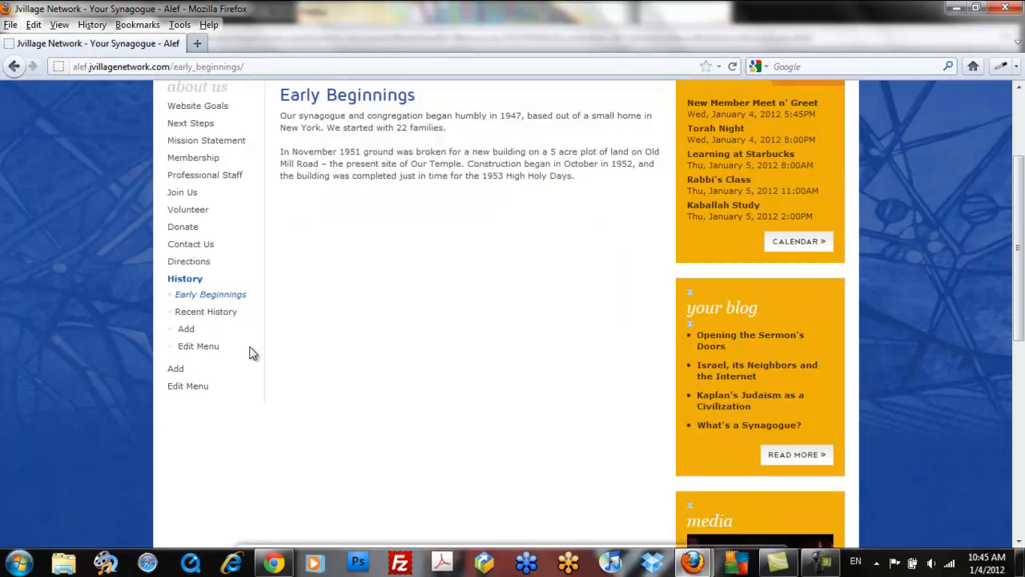
- Reorder the About Us menu by moving History up six places to just below Mission Statement, then save
click(184, 386)
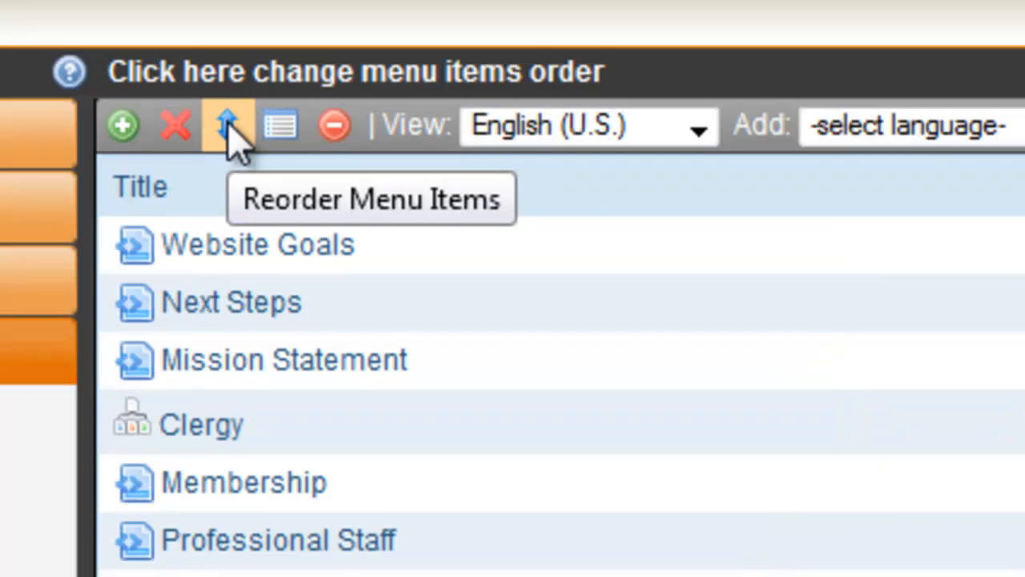
click(230, 128)
click(204, 426)
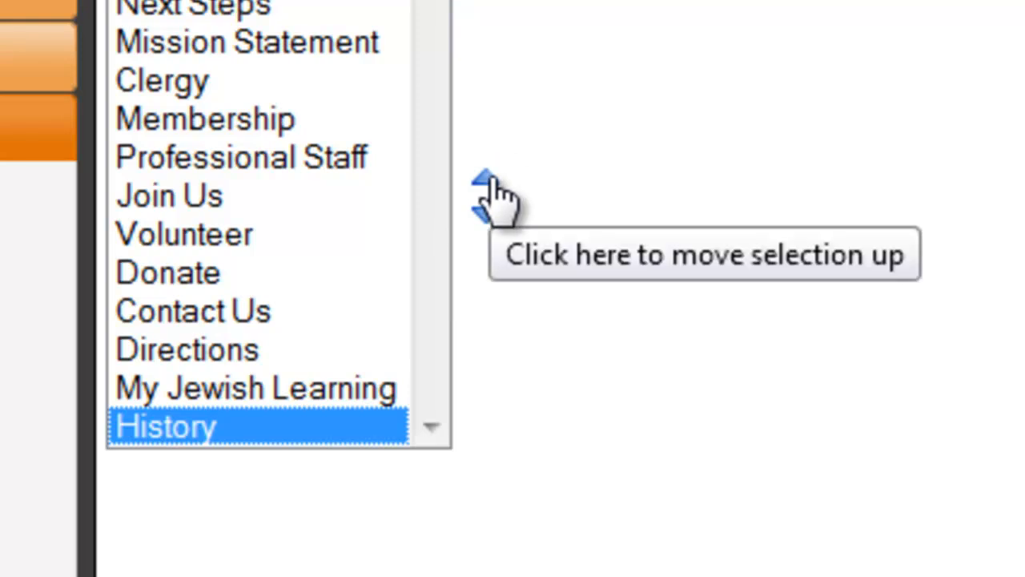
click(487, 183)
click(486, 182)
click(487, 182)
click(487, 183)
click(487, 182)
click(487, 183)
click(486, 183)
click(487, 182)
click(487, 182)
click(122, 82)
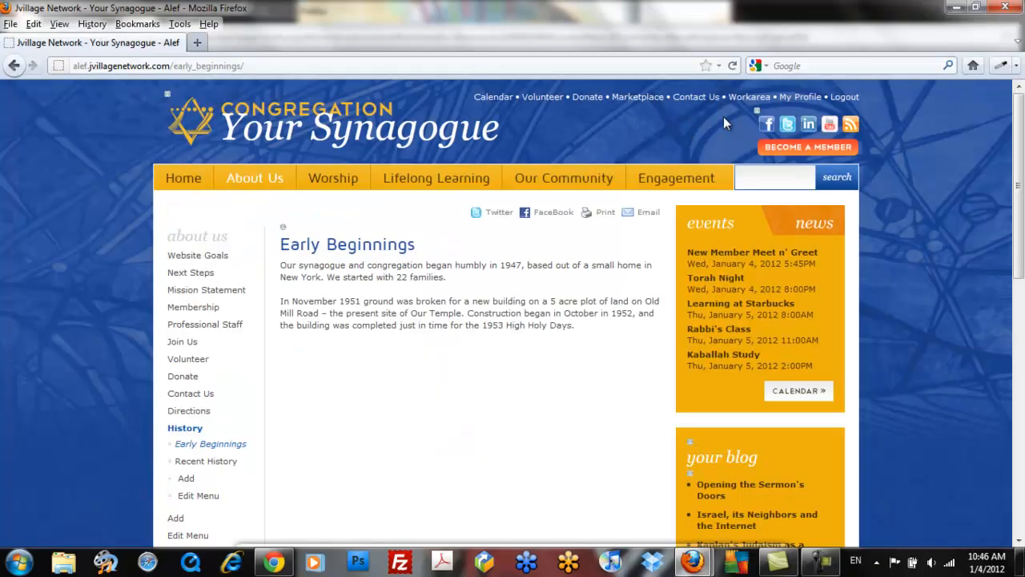
- Reload the live site, open Early Beginnings, and verify History now sits below Mission Statement under About Us
click(733, 67)
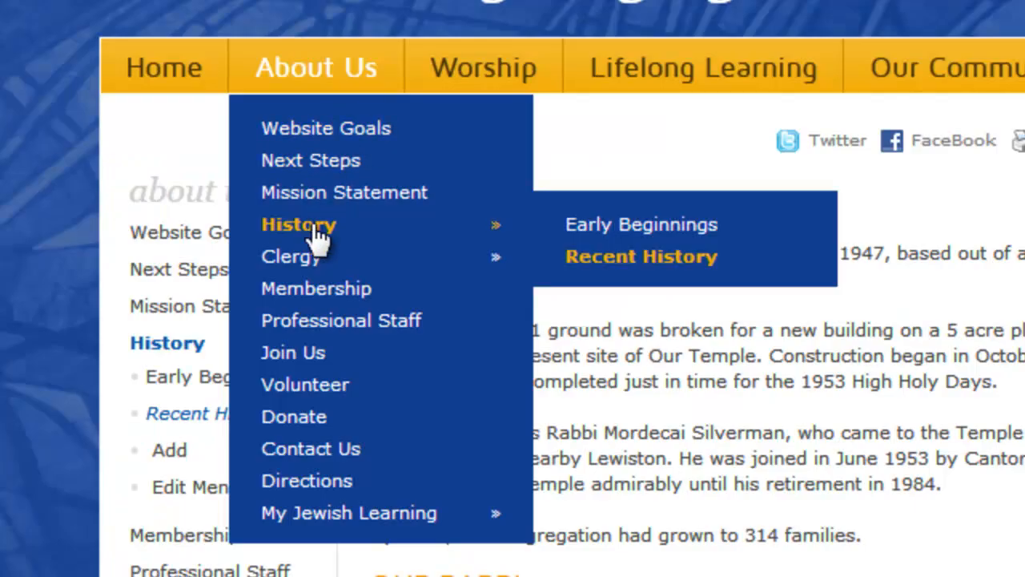
click(320, 228)
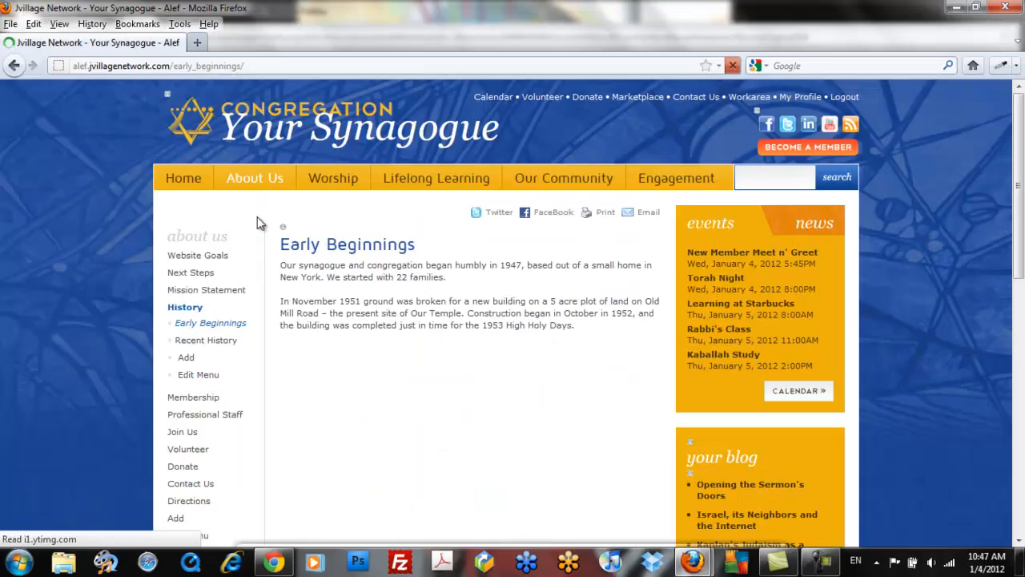
mouse_move(255, 178)
mouse_move(257, 257)
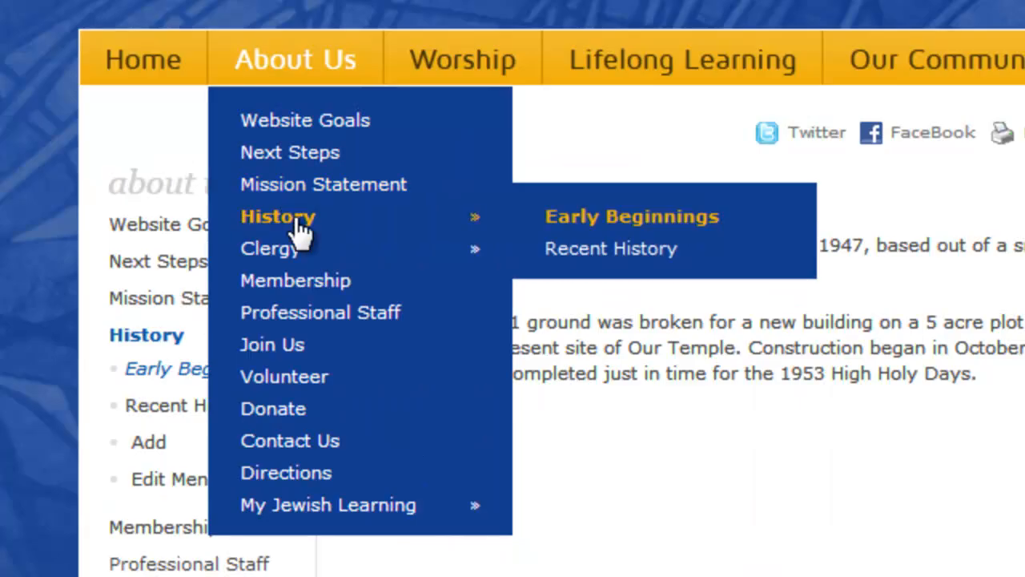